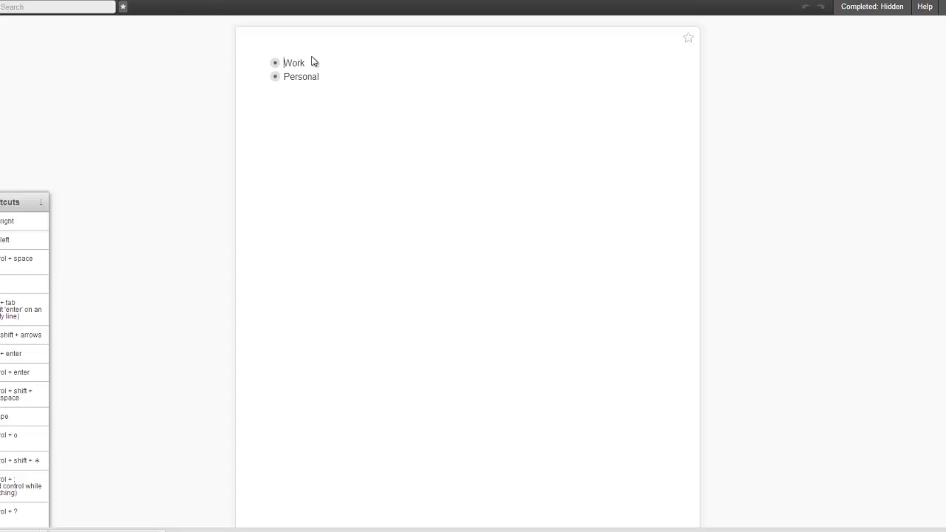
Step: Zoom into Personal, drill down through Oils to Onguard, then return to Personal
{"action": "left_click", "coordinate": [275, 77]}
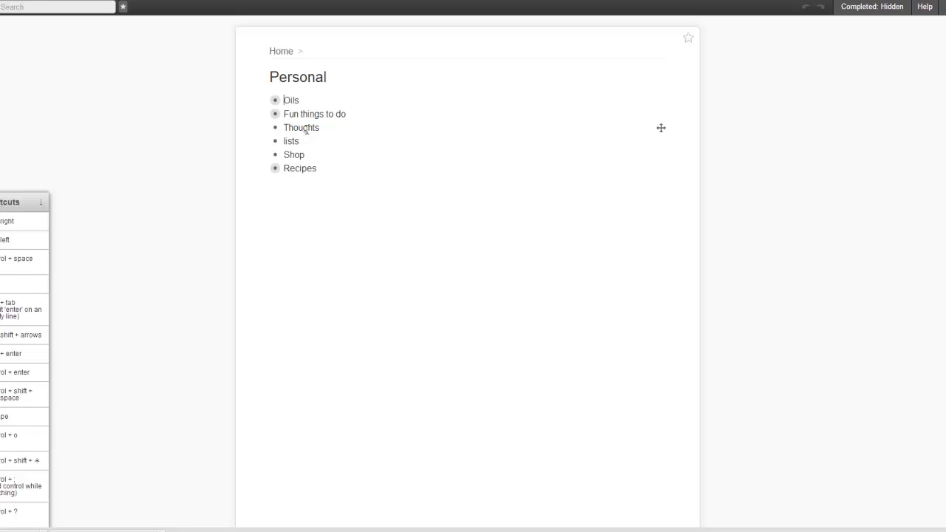
{"action": "left_click", "coordinate": [275, 100]}
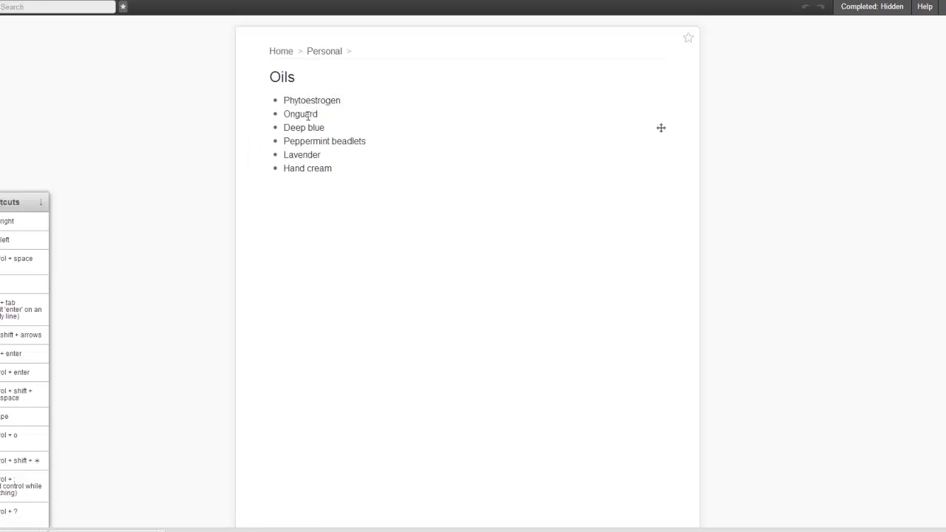
{"action": "left_click", "coordinate": [275, 114]}
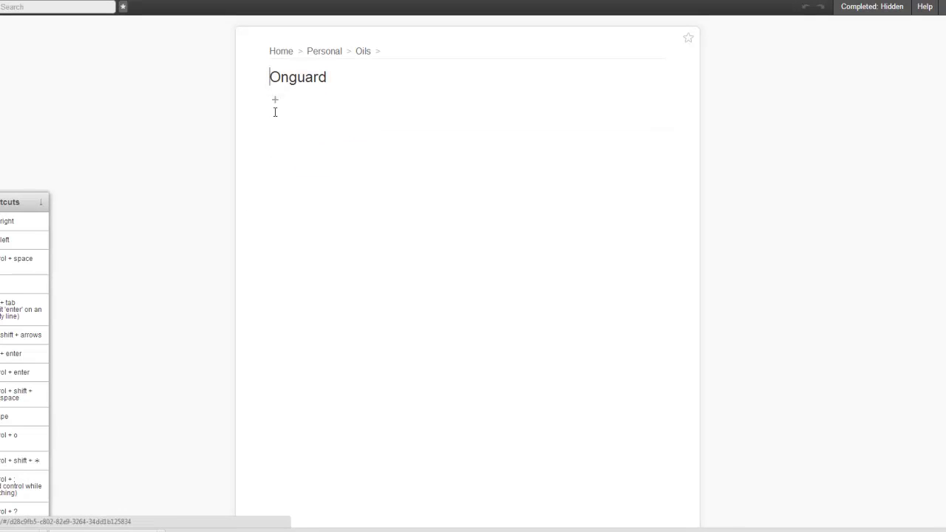
{"action": "left_click", "coordinate": [312, 51]}
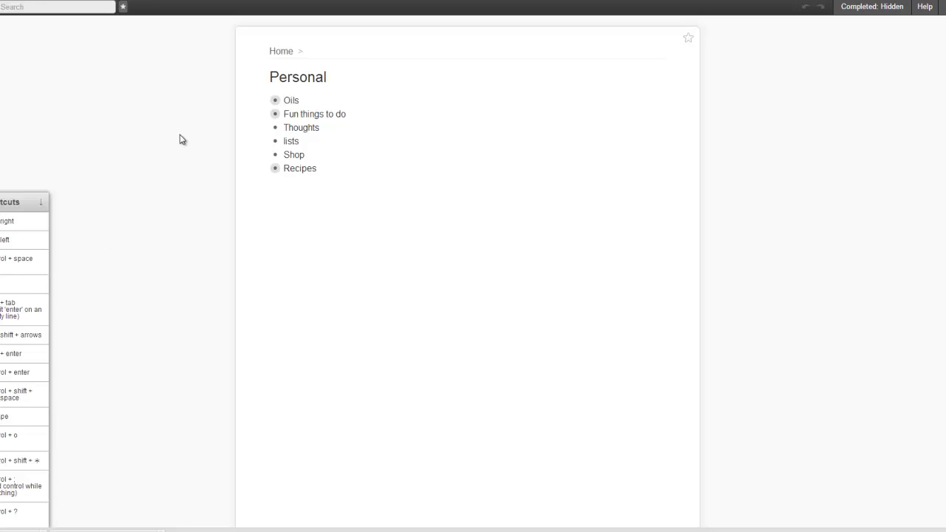
Step: Go back to the Home outline and zoom into the Work item
{"action": "left_click", "coordinate": [280, 50]}
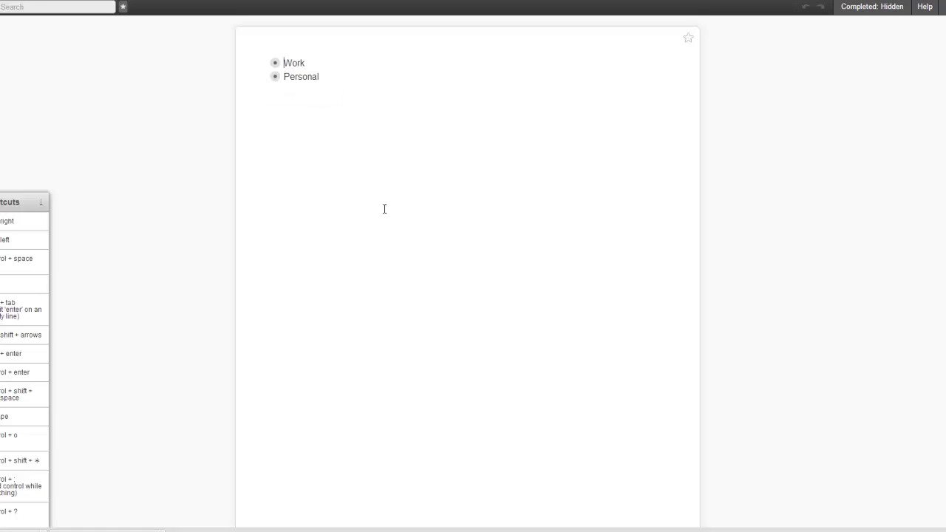
{"action": "left_click_drag", "start_coordinate": [280, 76], "coordinate": [269, 64]}
{"action": "left_click", "coordinate": [276, 64]}
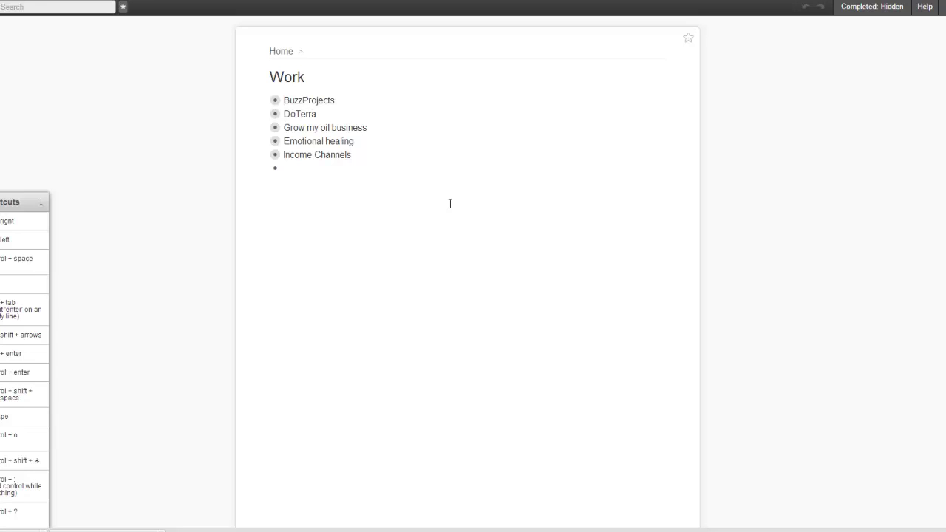
{"action": "left_click", "coordinate": [275, 141]}
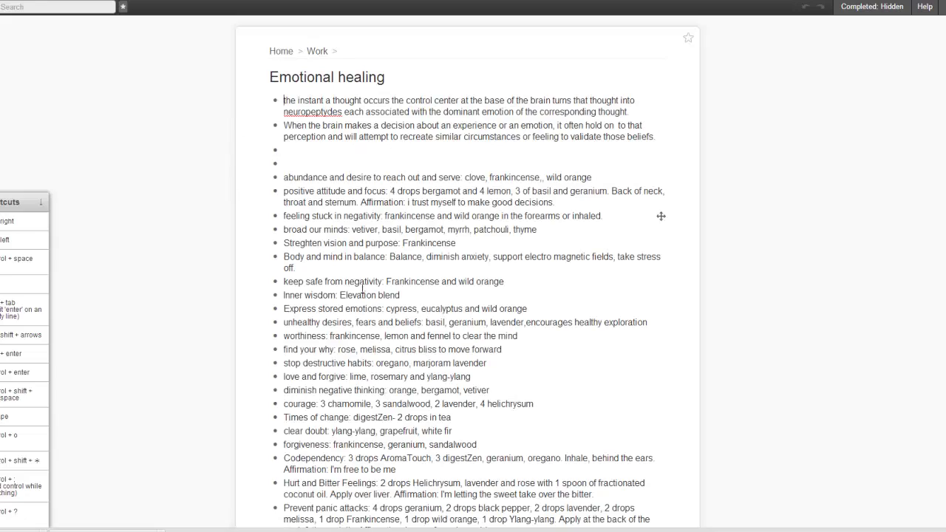
{"action": "scroll", "coordinate": [362, 281], "scroll_direction": "down", "scroll_amount": 2}
{"action": "scroll", "coordinate": [366, 307], "scroll_direction": "down", "scroll_amount": 4}
{"action": "scroll", "coordinate": [365, 310], "scroll_direction": "down", "scroll_amount": 3}
{"action": "scroll", "coordinate": [365, 312], "scroll_direction": "up", "scroll_amount": 3}
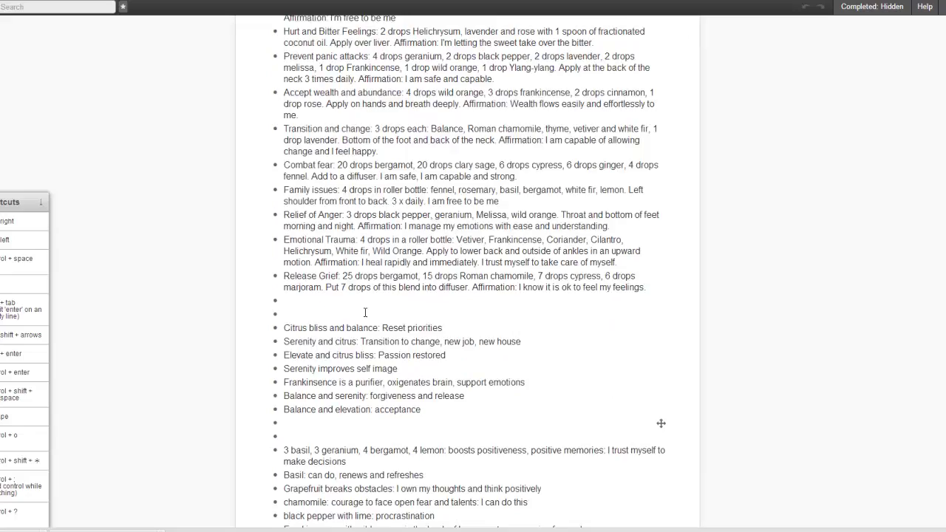
{"action": "scroll", "coordinate": [369, 318], "scroll_direction": "up", "scroll_amount": 6}
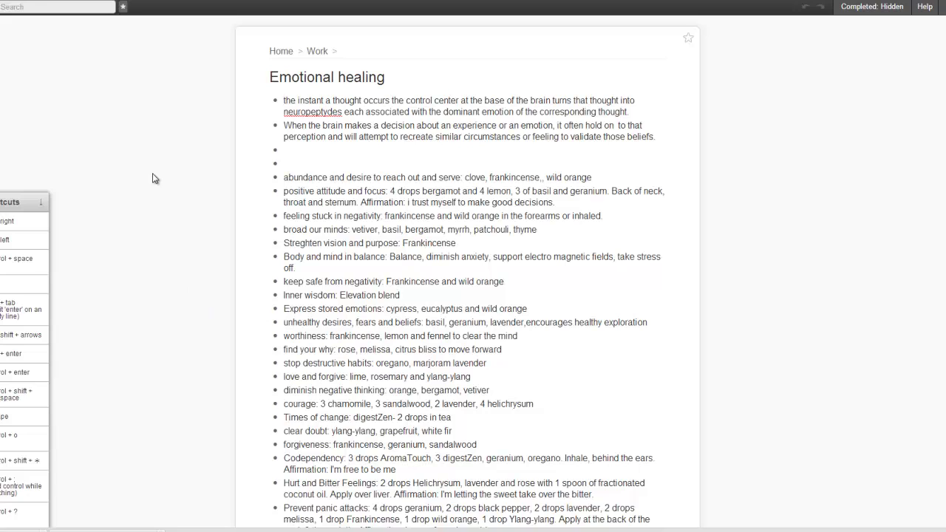
{"action": "key", "text": "alt+Left"}
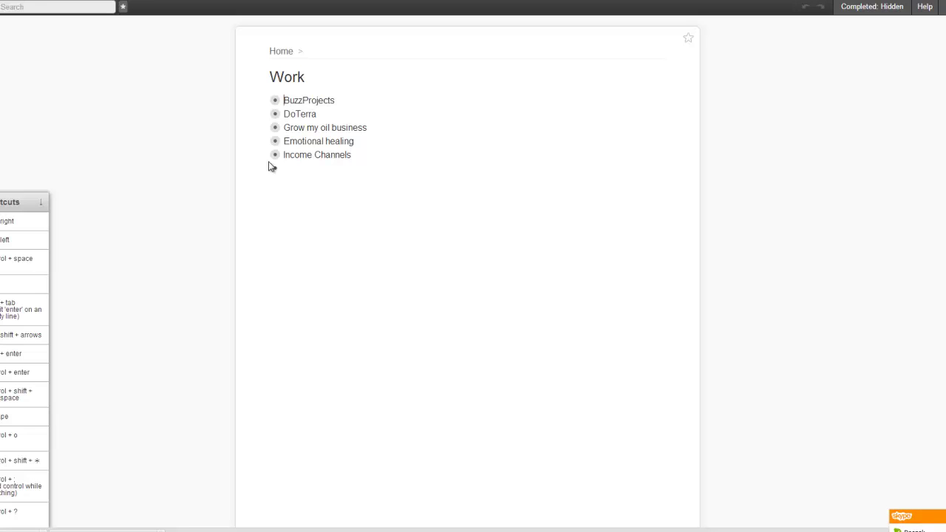
{"action": "left_click", "coordinate": [271, 167]}
{"action": "mouse_move", "coordinate": [275, 169]}
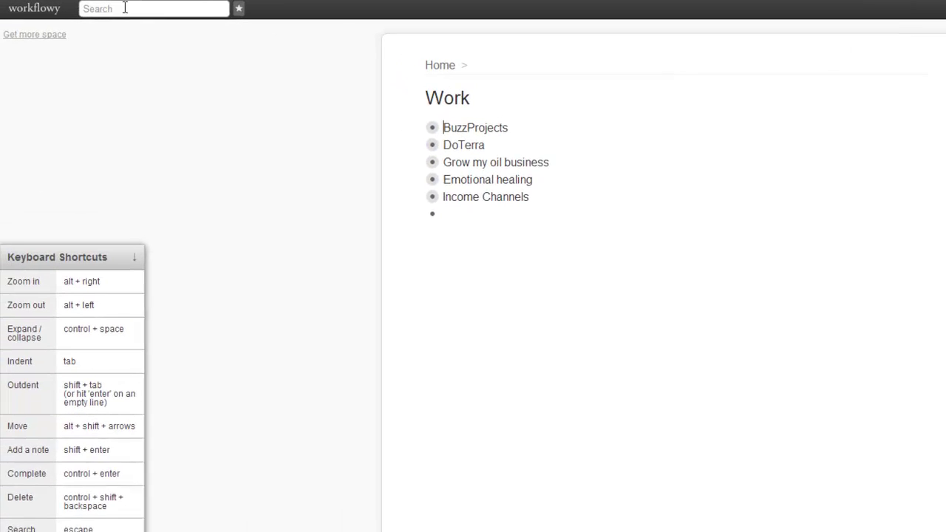
Step: Search the outline for 'oil', then change the search term to 'per'
{"action": "left_click", "coordinate": [124, 7]}
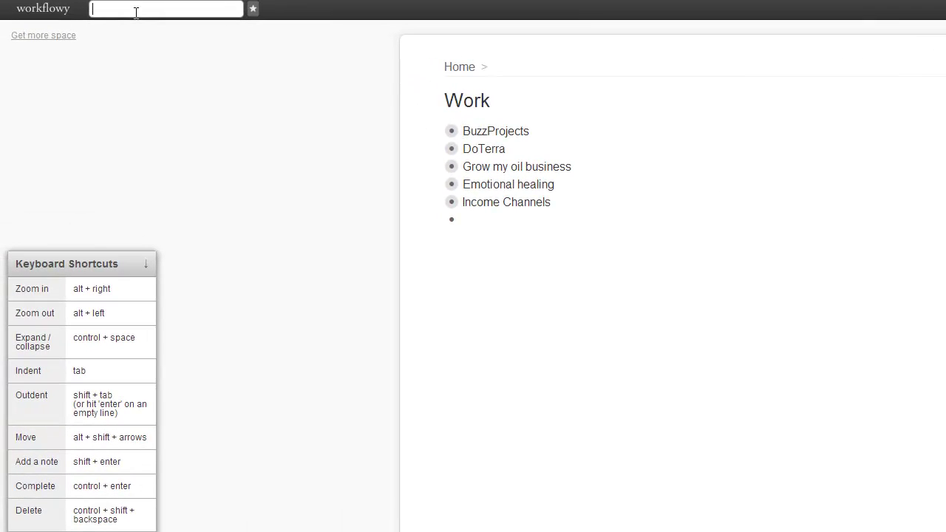
{"action": "type", "text": "oil"}
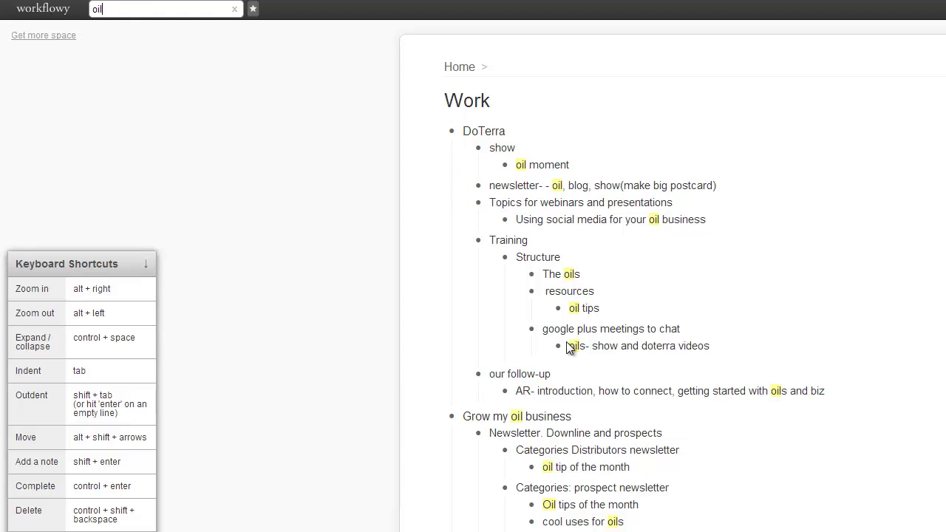
{"action": "double_click", "coordinate": [111, 9]}
{"action": "type", "text": "per"}
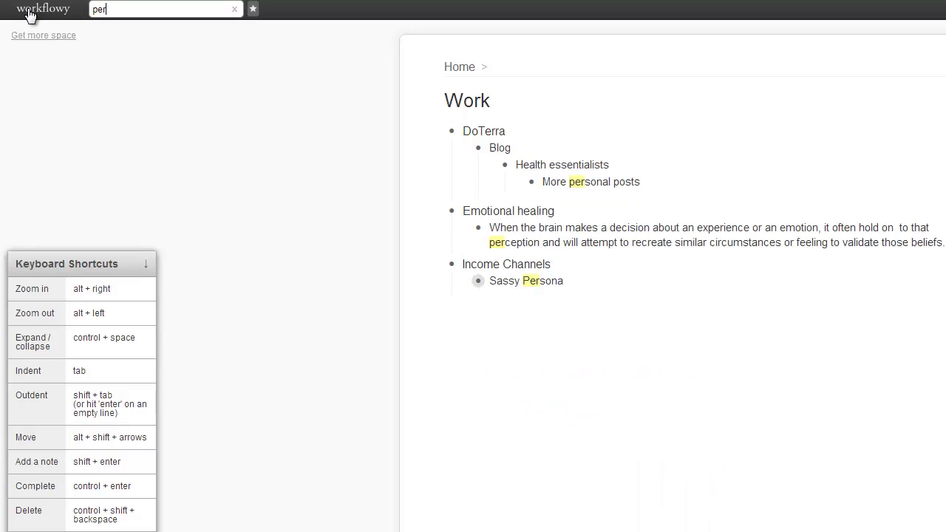